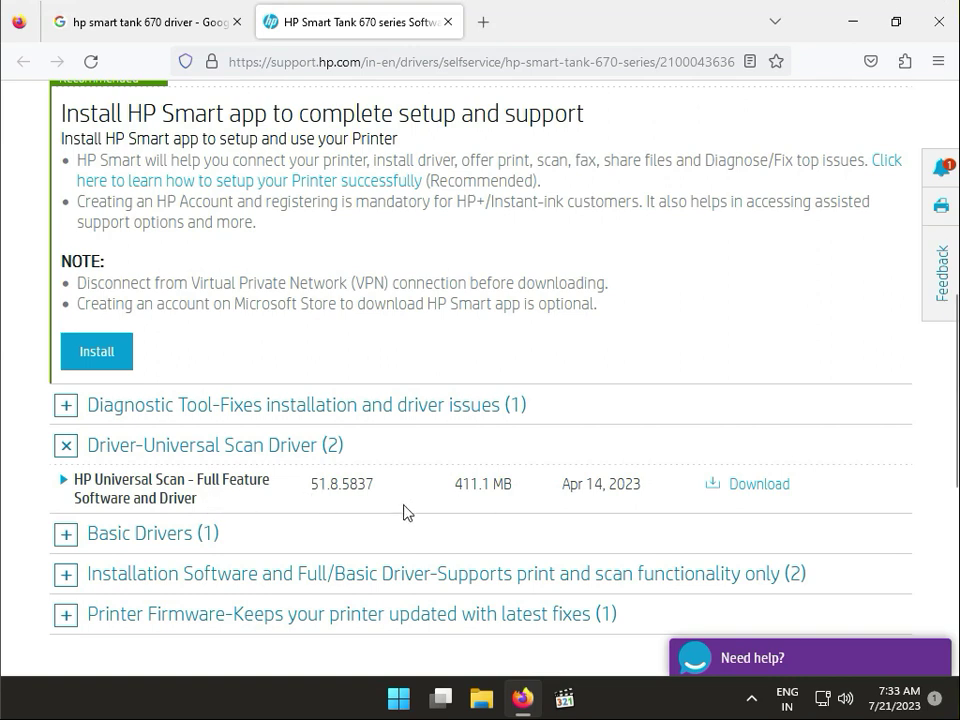
# Step: Expand Basic Drivers and download the HP Universal Scan - Basic Feature Software and Driver
pyautogui.click(86, 538)
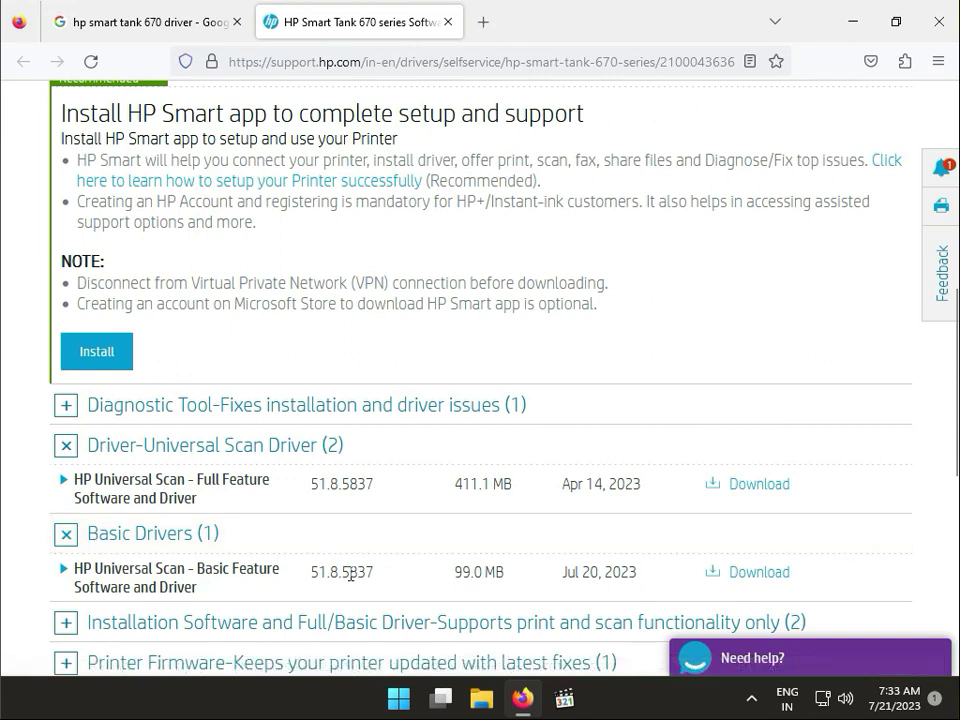
pyautogui.moveTo(453, 572); pyautogui.dragTo(508, 577)
pyautogui.moveTo(505, 486); pyautogui.dragTo(444, 488)
pyautogui.click(777, 574)
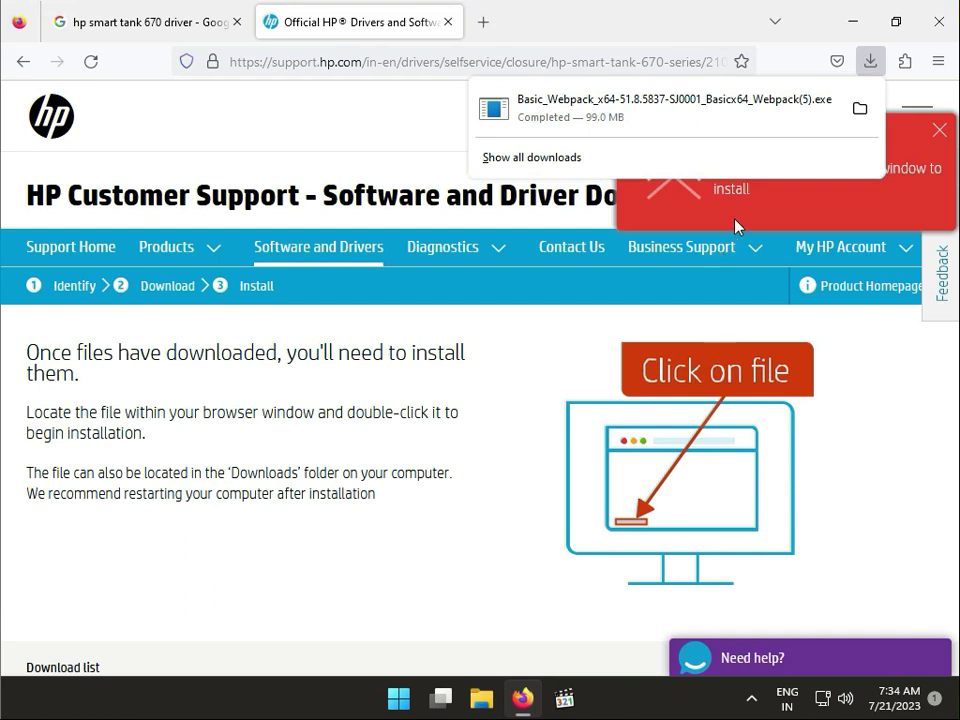
# Step: Run the downloaded Basic_Webpack installer, allow it to make changes to the device, and continue past the start page
pyautogui.click(692, 109)
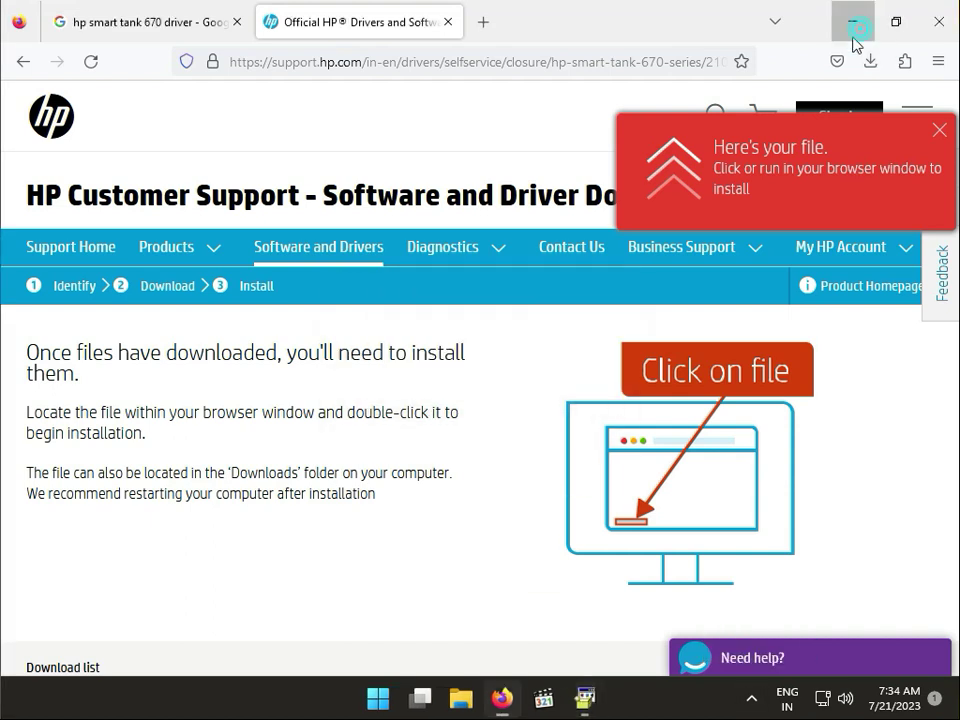
pyautogui.click(860, 32)
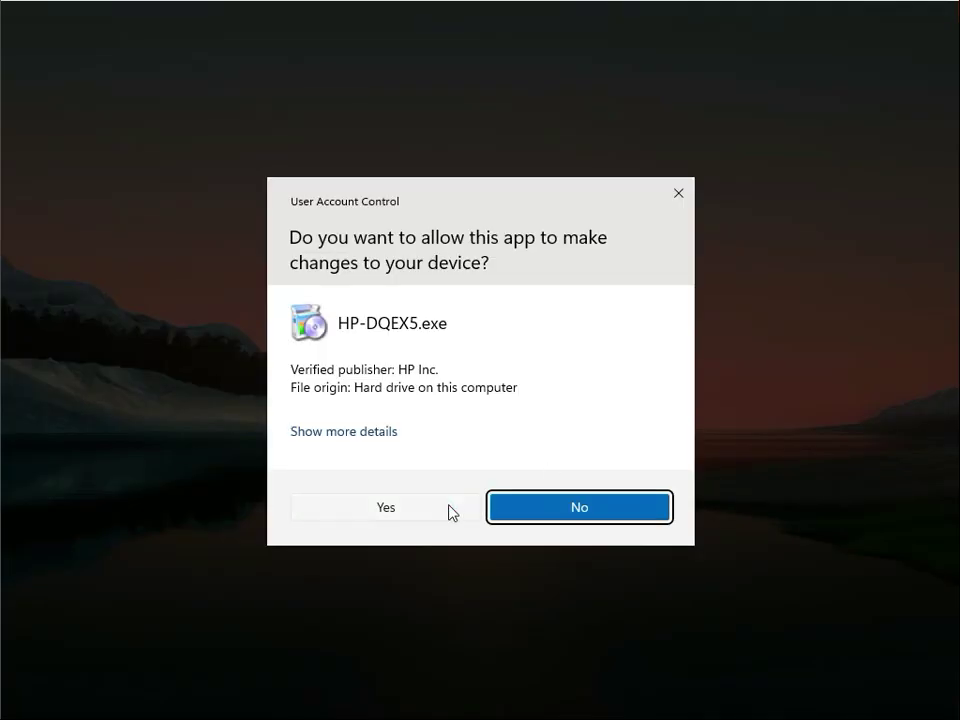
pyautogui.click(449, 510)
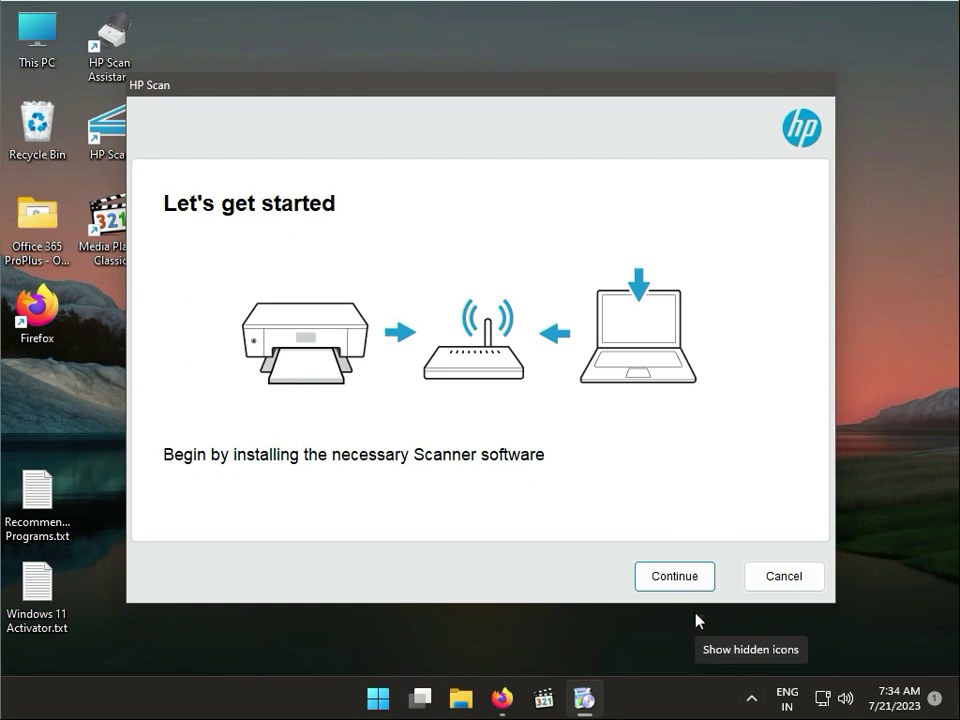
pyautogui.click(675, 577)
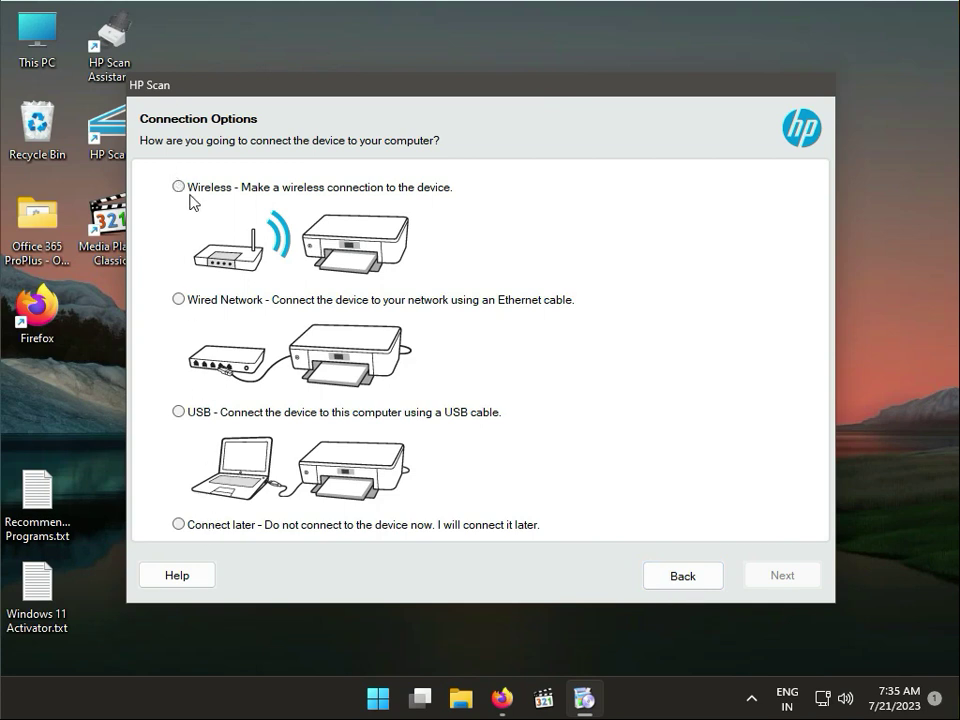
# Step: Go through the connection options and proceed with the Wireless connection to the device
pyautogui.click(184, 526)
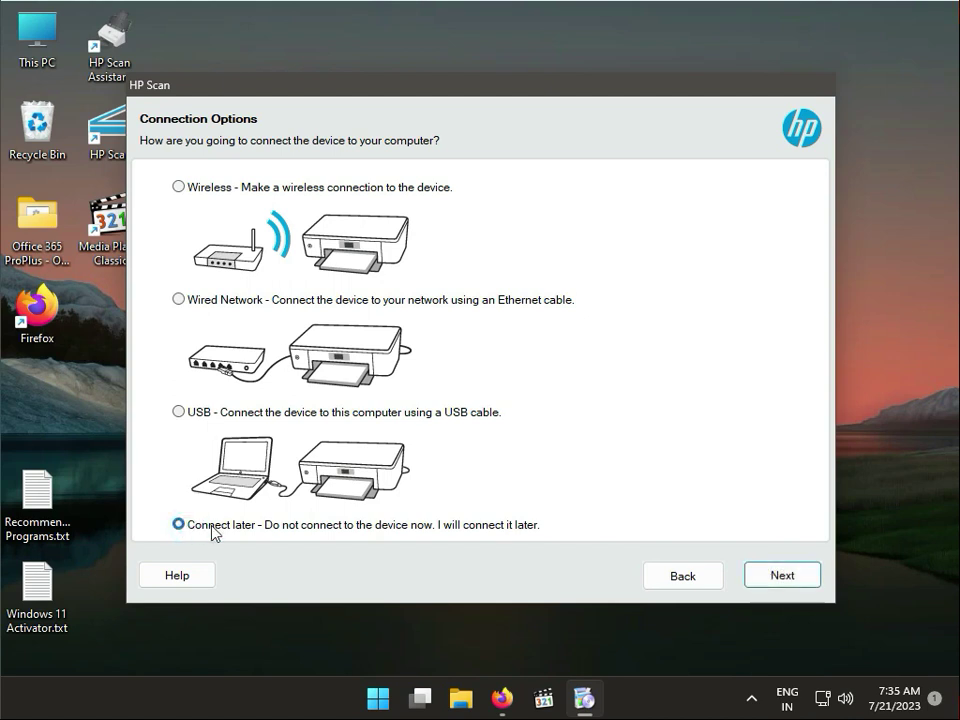
pyautogui.click(178, 412)
pyautogui.click(179, 300)
pyautogui.click(179, 187)
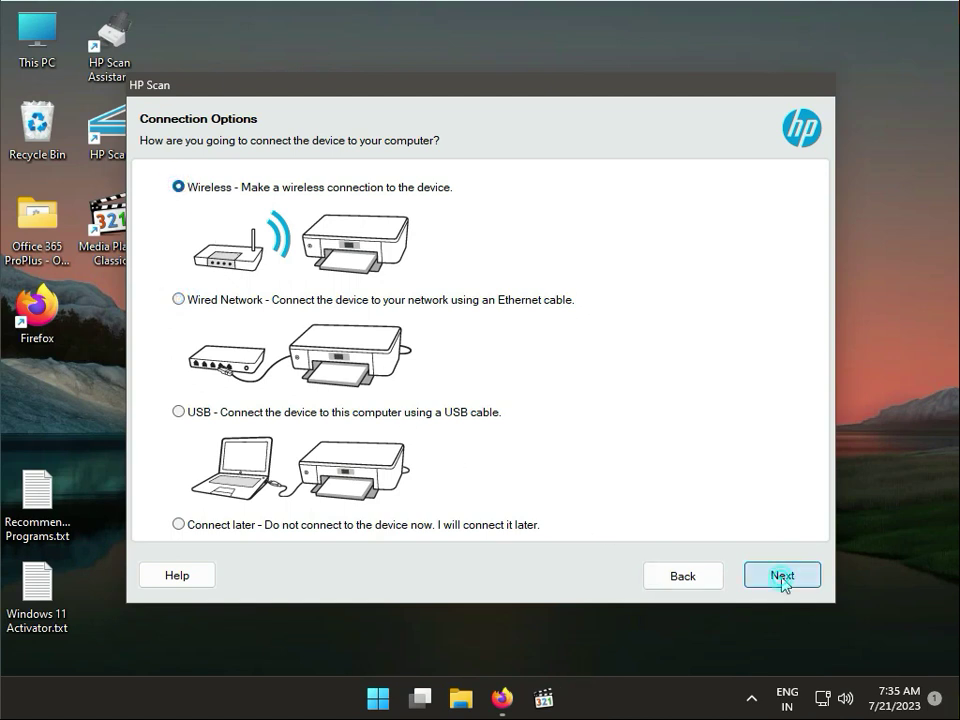
pyautogui.click(783, 578)
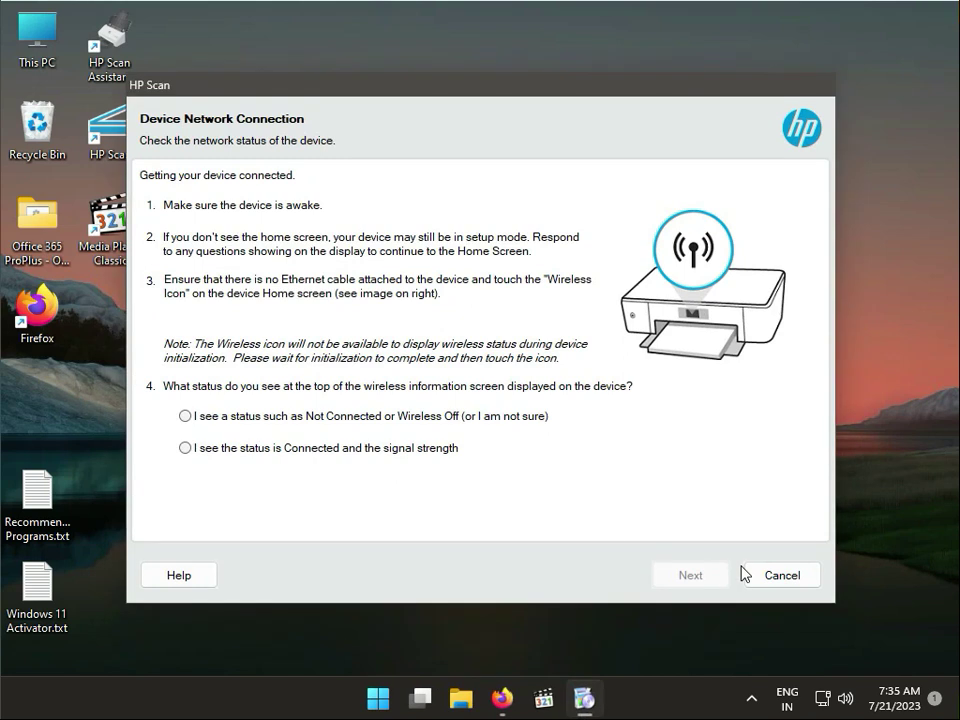
# Step: Try the Connected status option with a partial IP address of 192.168, then clear the address field
pyautogui.click(189, 449)
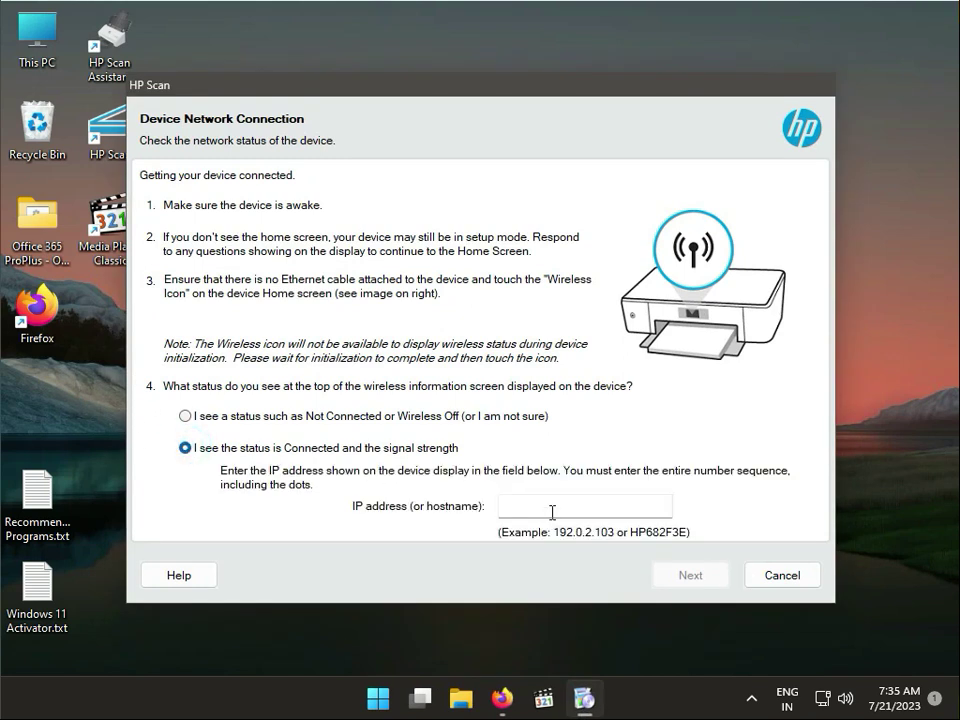
pyautogui.click(272, 418)
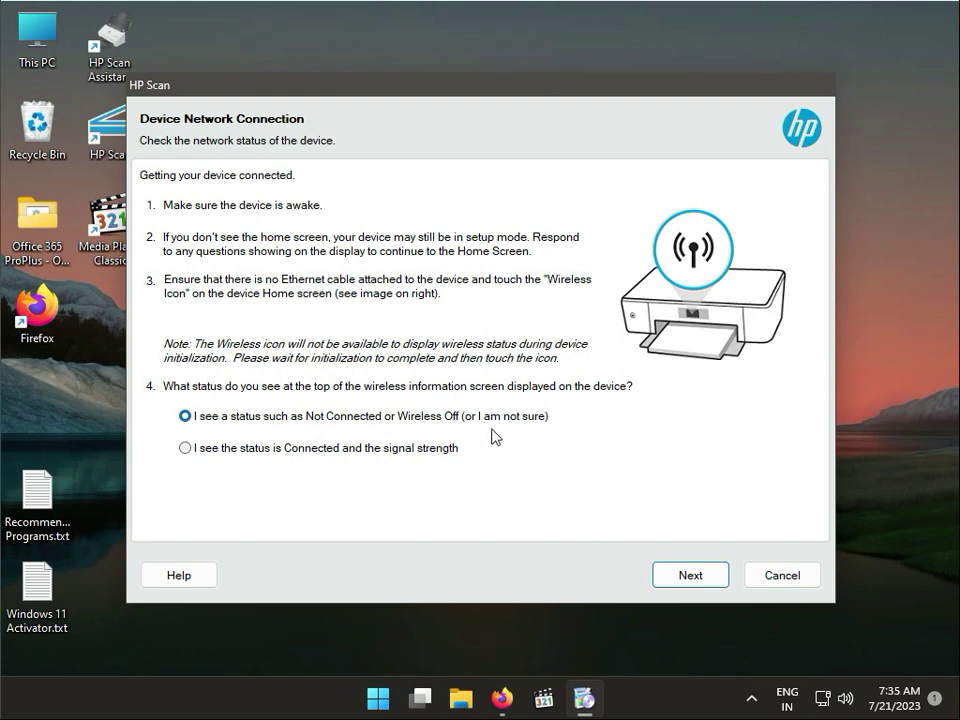
pyautogui.click(214, 450)
pyautogui.click(588, 509)
pyautogui.write('192.168')
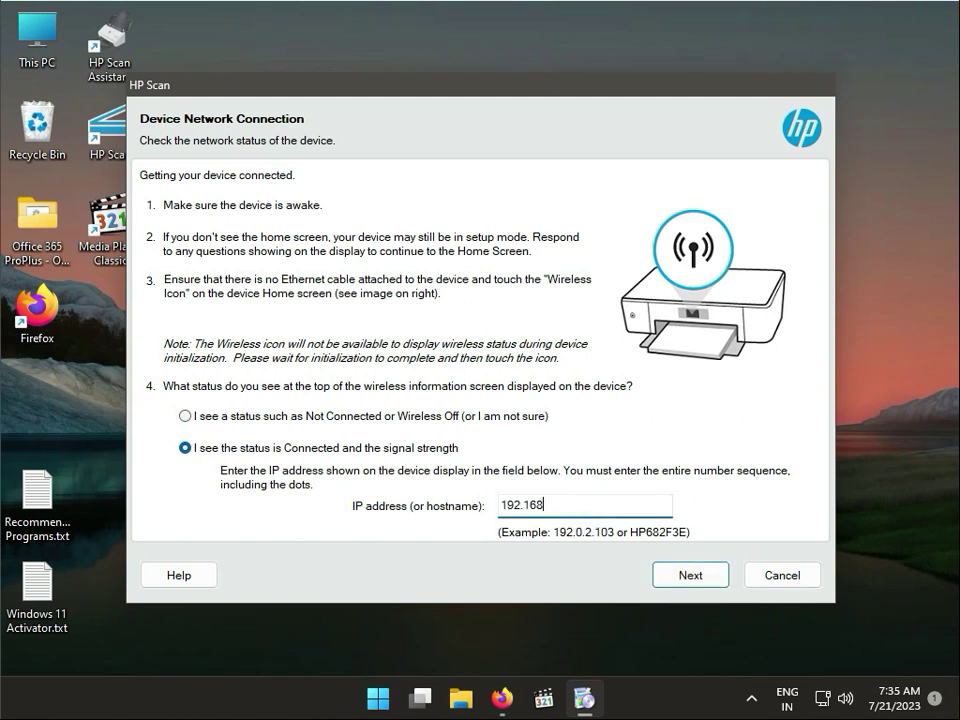
pyautogui.press('BackSpace')
pyautogui.press('BackSpace')
pyautogui.press('BackSpace')
pyautogui.press('BackSpace')
pyautogui.press('BackSpace')
pyautogui.press('BackSpace')
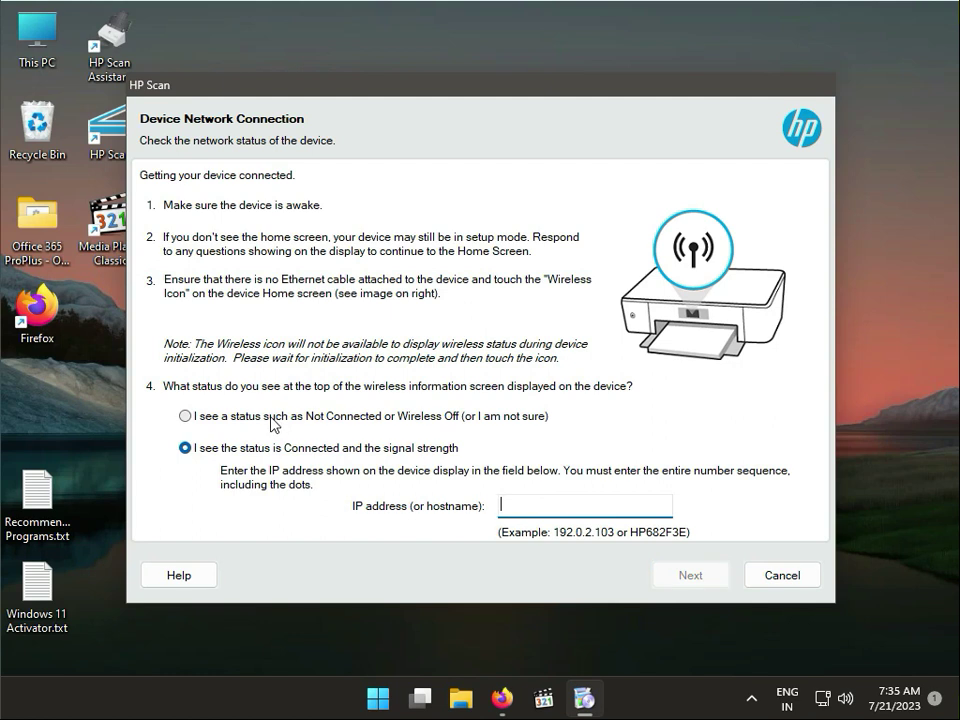
# Step: Report the status as Not Connected or Wireless Off, answer Yes to the wireless connection question, and cancel the wireless setup
pyautogui.click(272, 418)
pyautogui.click(689, 576)
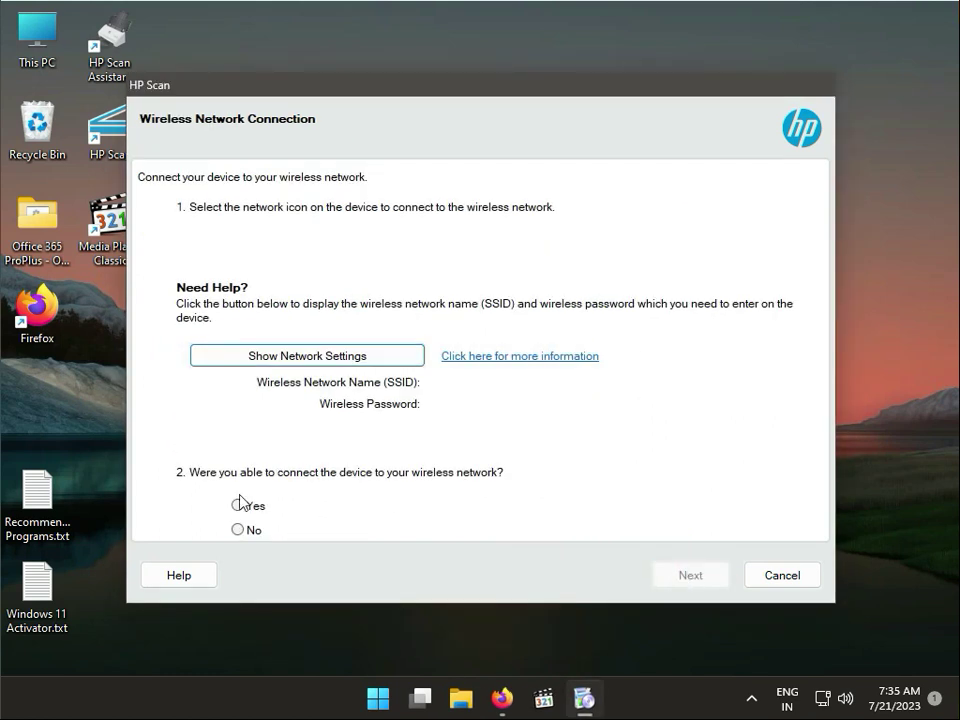
pyautogui.click(238, 506)
pyautogui.click(712, 584)
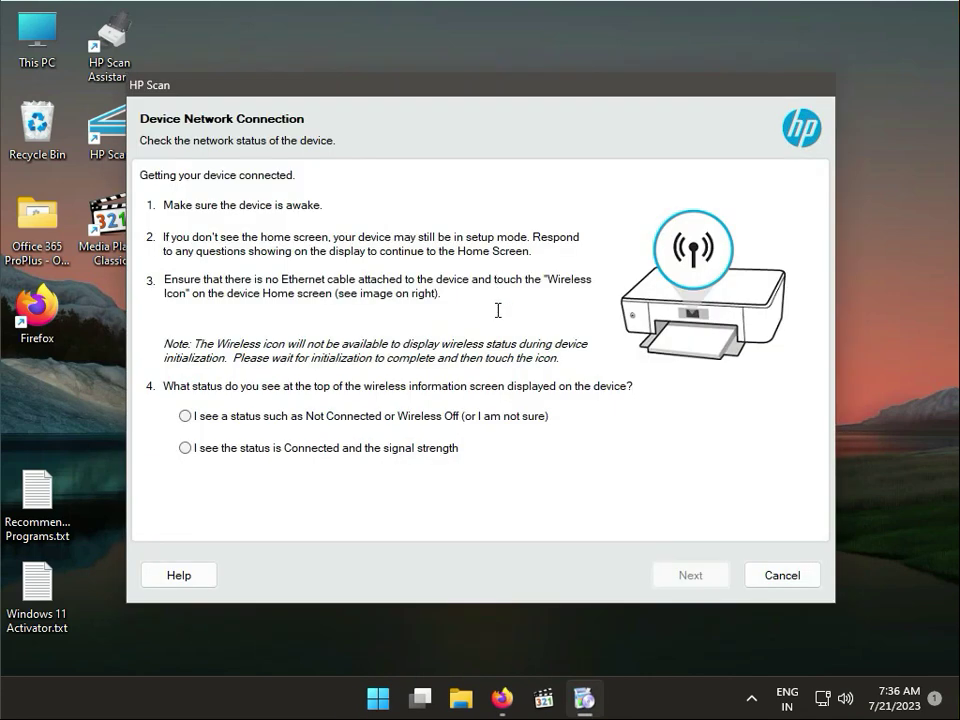
pyautogui.click(783, 580)
# Step: Try the Wired Network connection, continuing past the Ethernet cable page to the IP address or host name entry
pyautogui.click(178, 299)
pyautogui.click(782, 577)
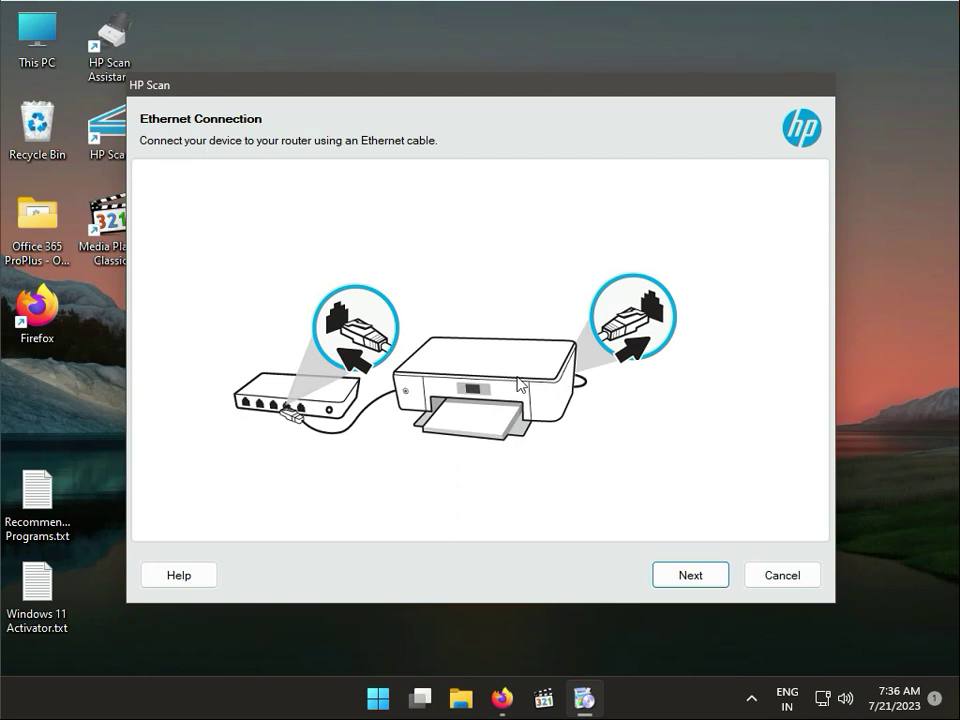
pyautogui.click(703, 574)
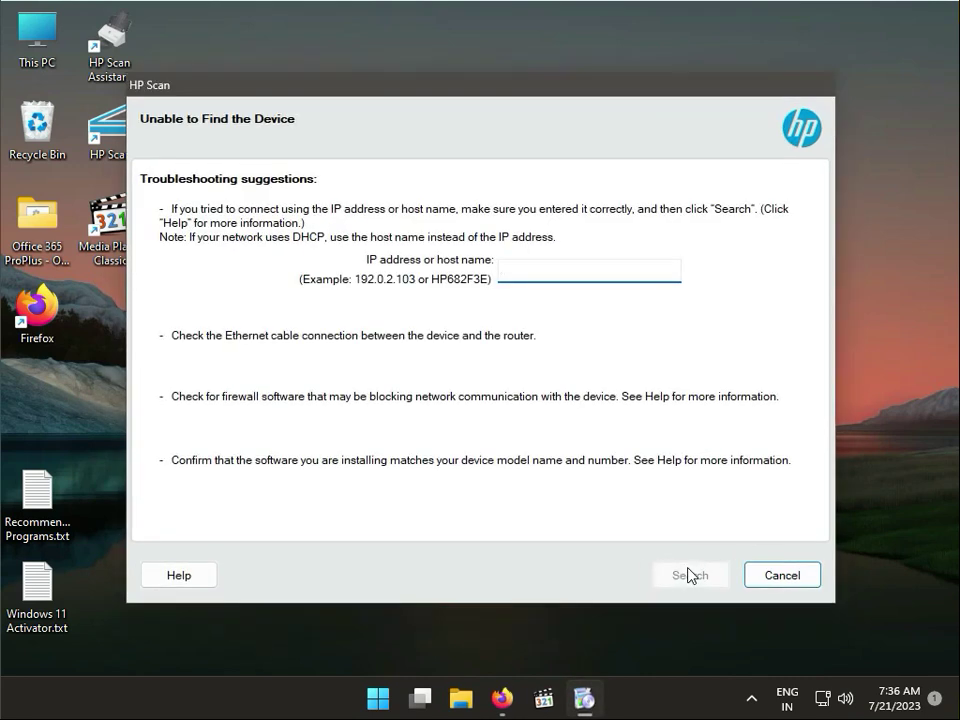
pyautogui.click(547, 264)
# Step: Search Windows for "ip scanner" and close the search
pyautogui.click(376, 697)
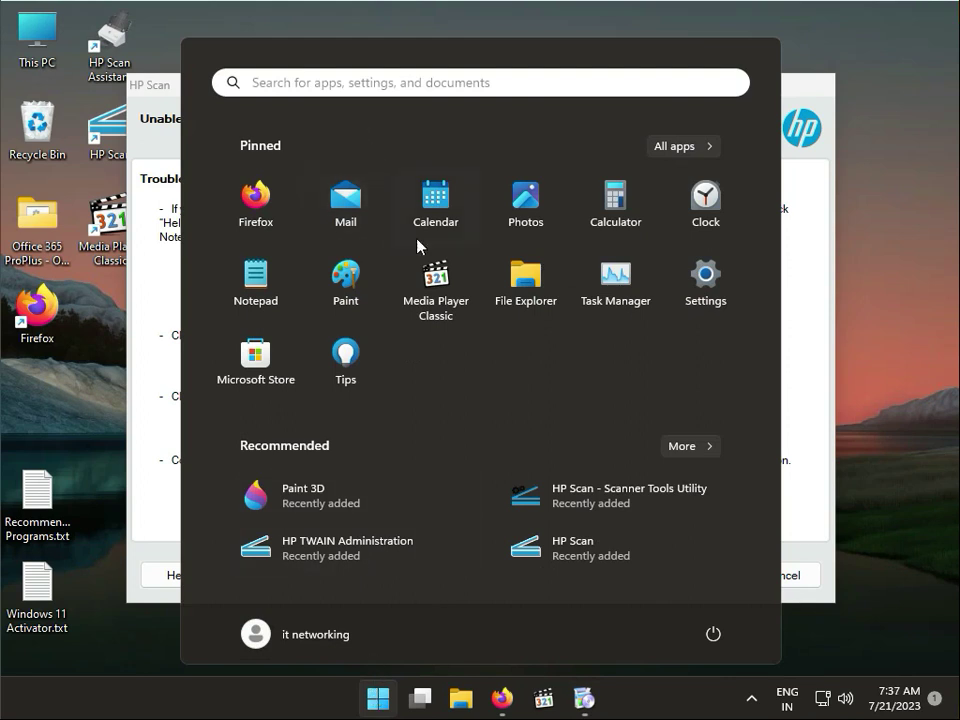
pyautogui.click(461, 82)
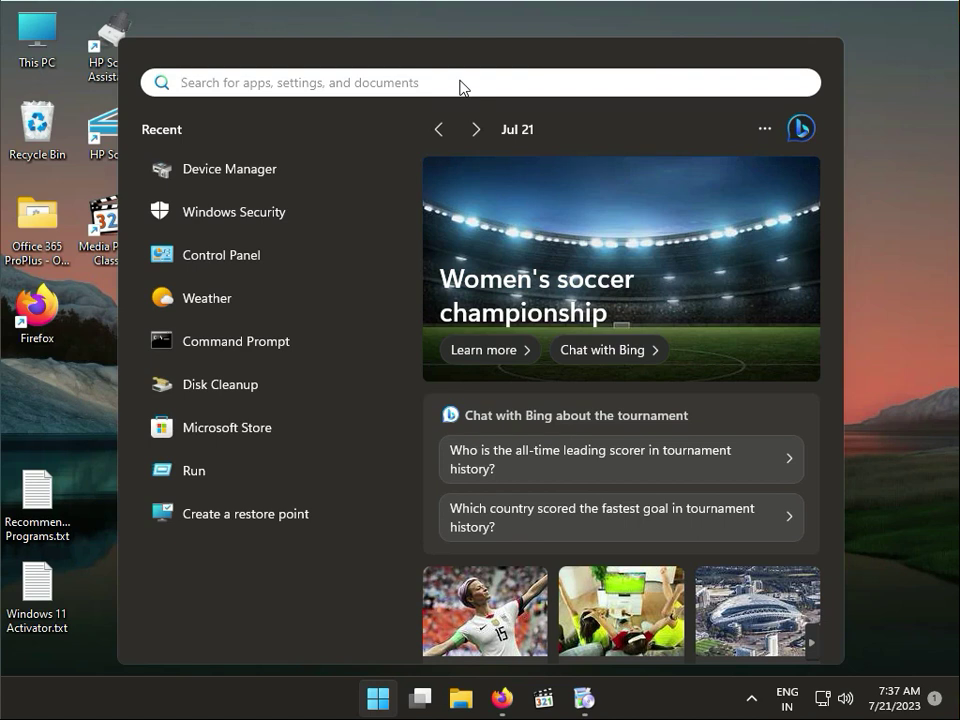
pyautogui.write('ip s')
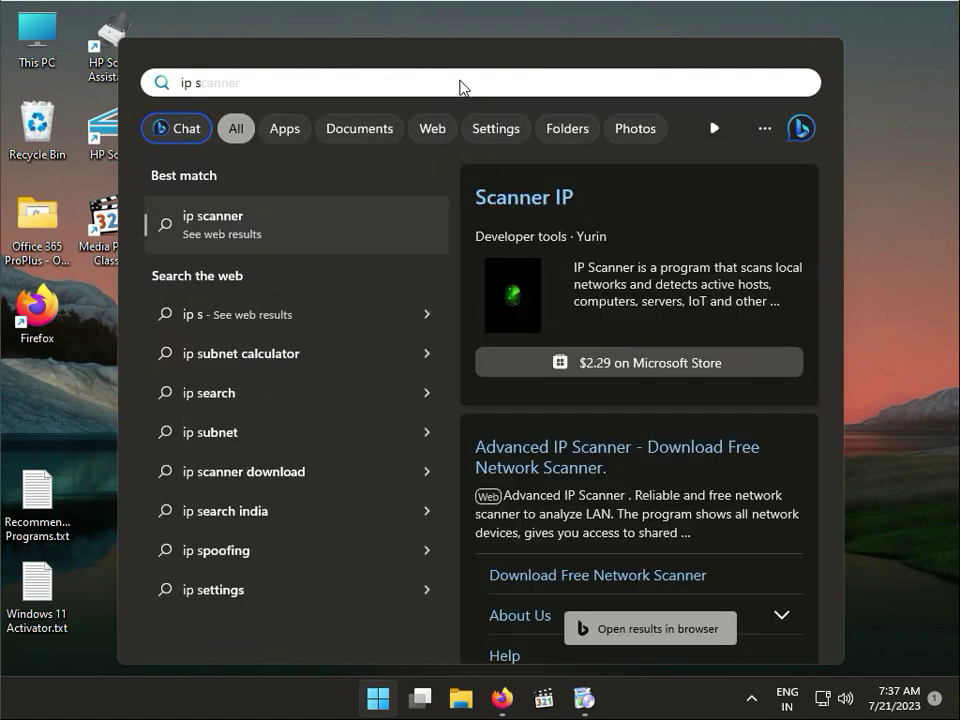
pyautogui.press('Down')
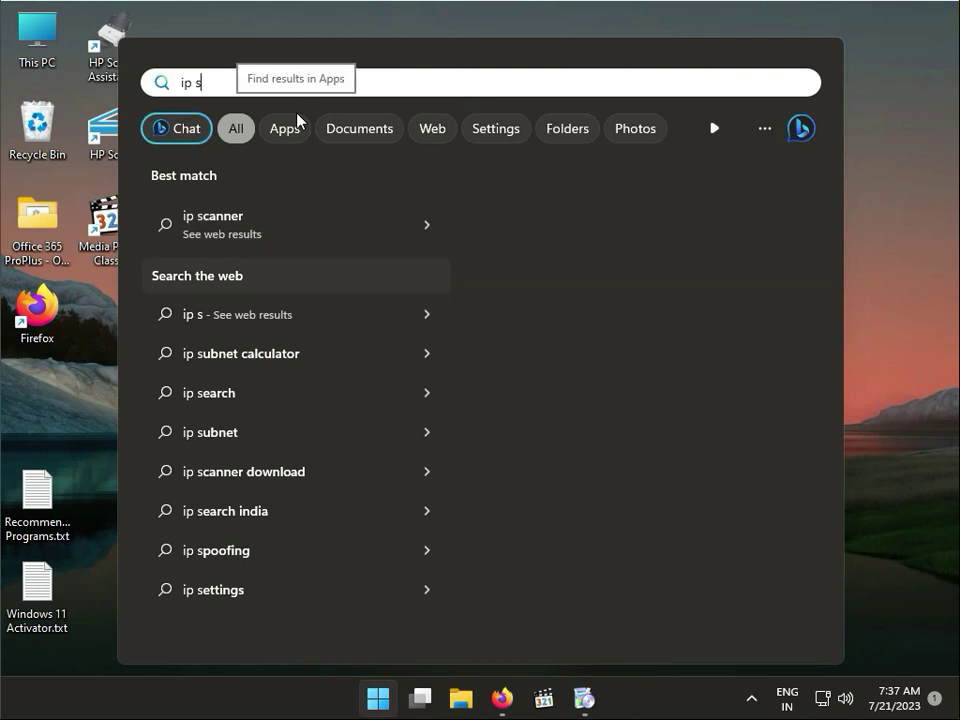
pyautogui.press('Up')
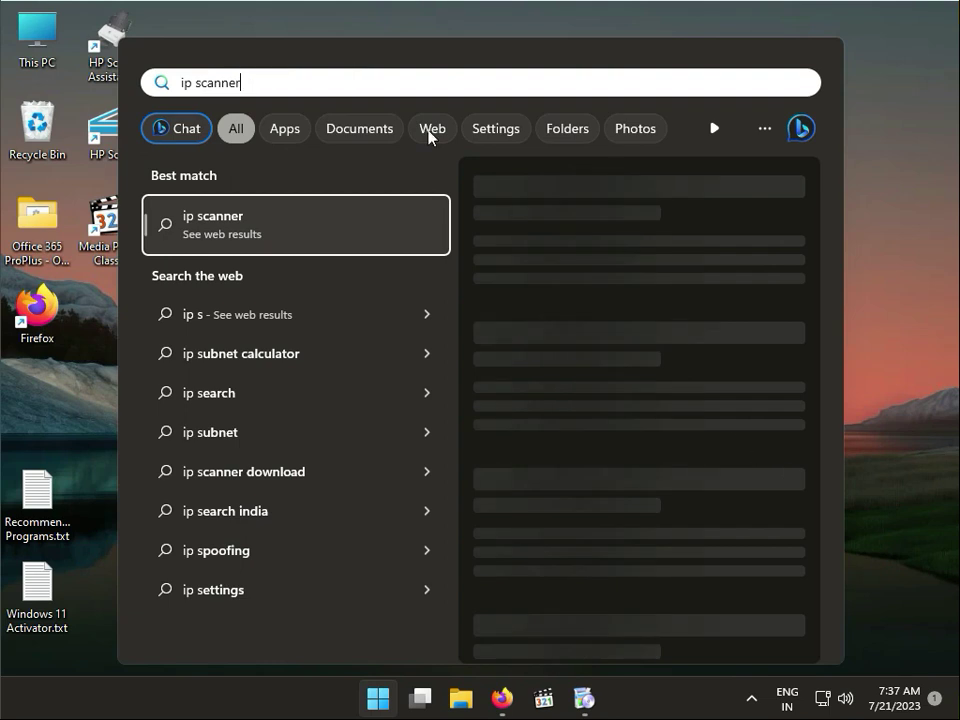
pyautogui.click(221, 8)
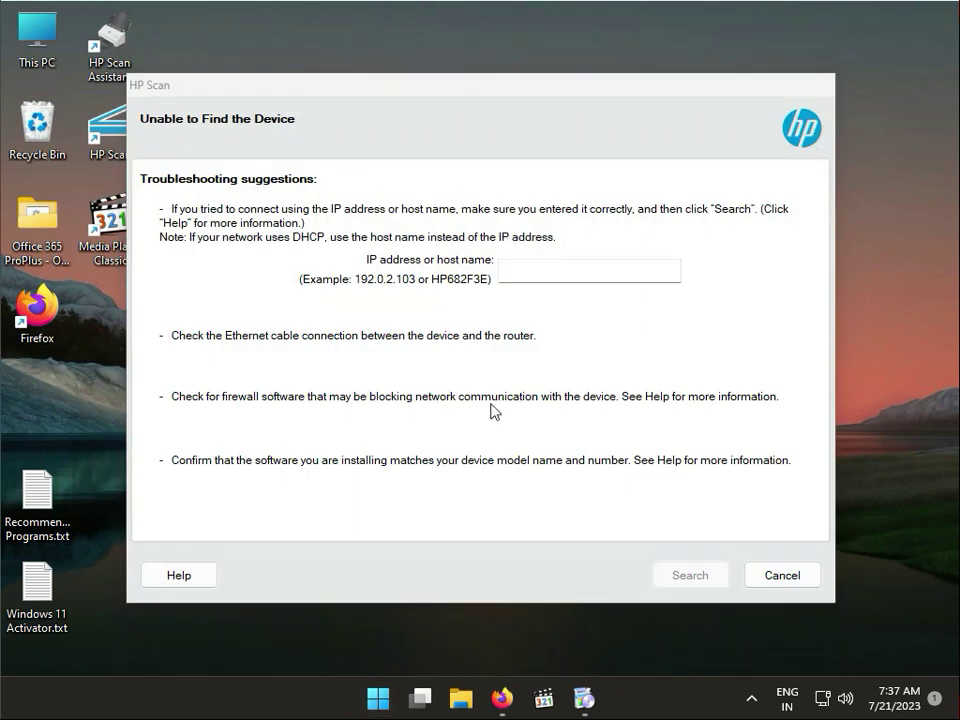
# Step: Cancel the wired network setup, choose not to search online for solutions or submit information, and dismiss the solution page
pyautogui.click(553, 276)
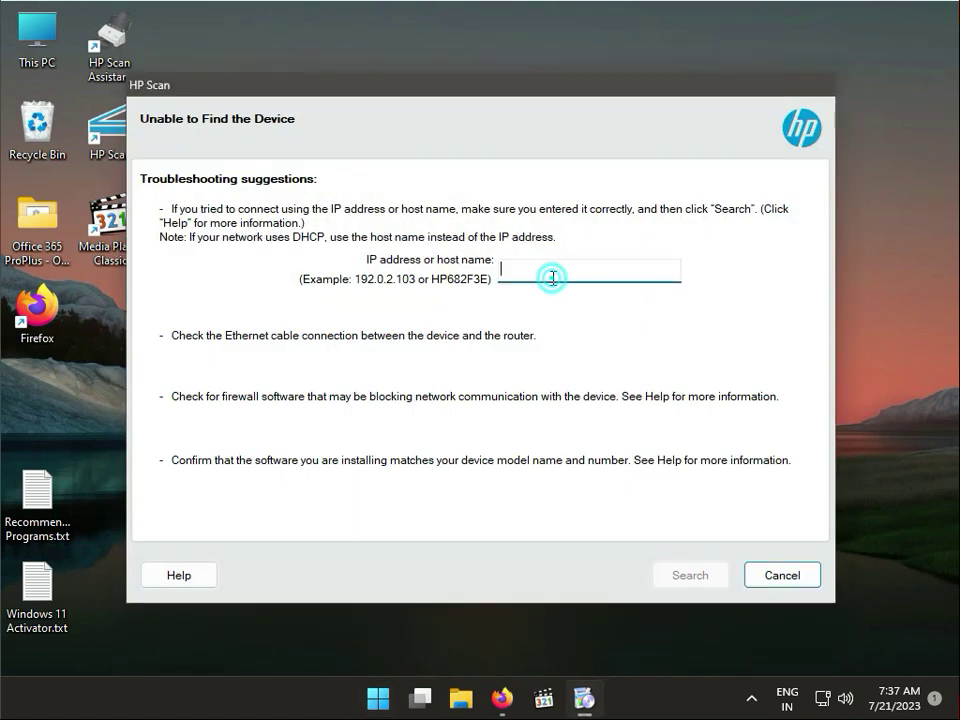
pyautogui.click(775, 584)
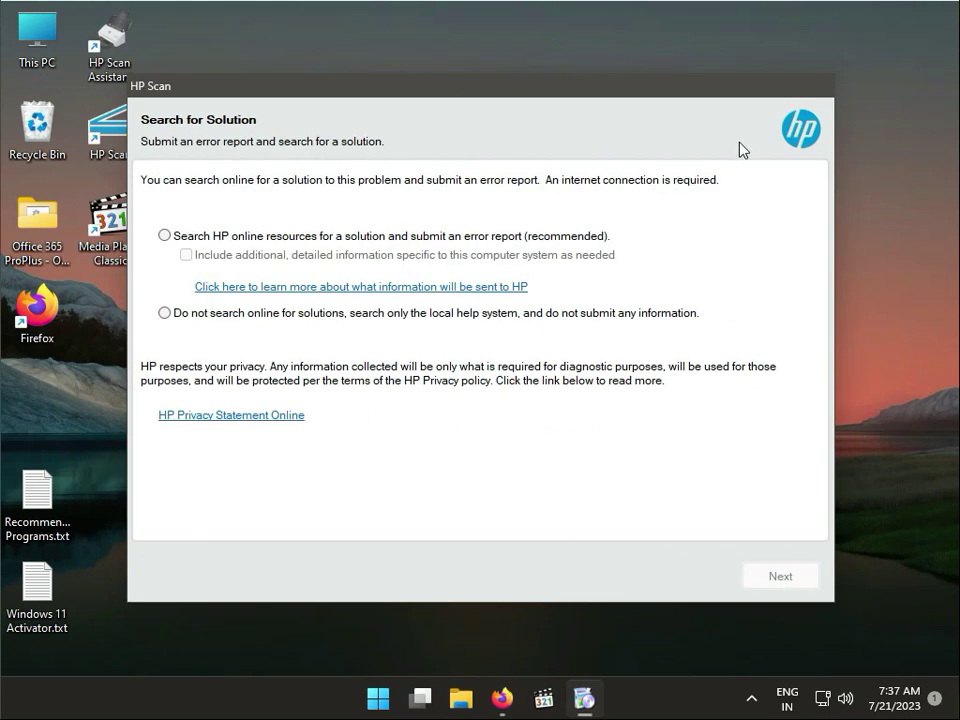
pyautogui.click(265, 313)
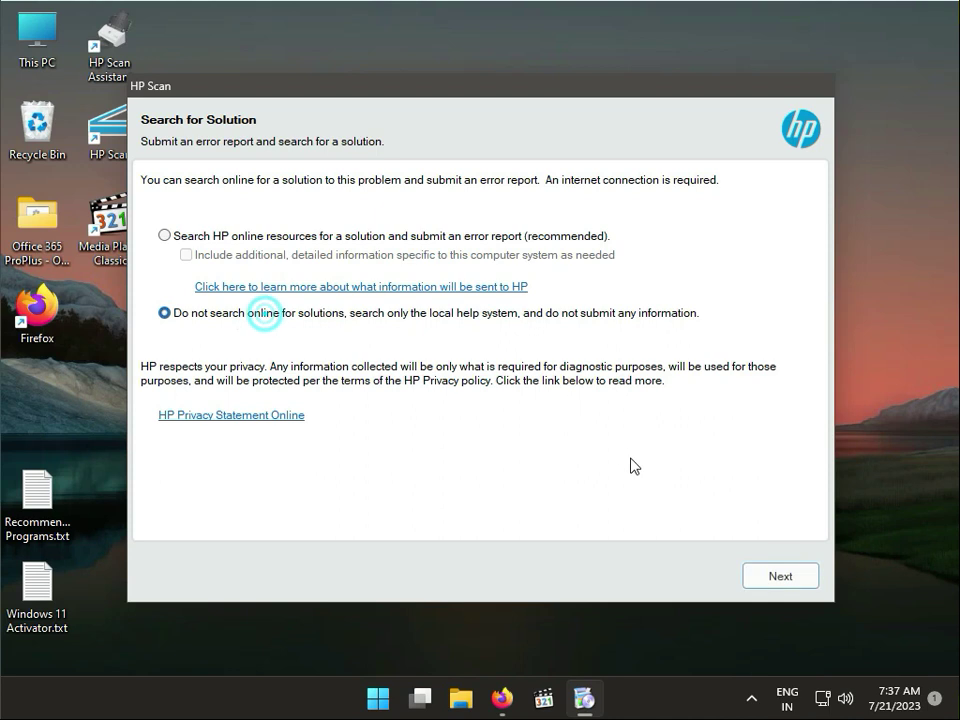
pyautogui.click(788, 578)
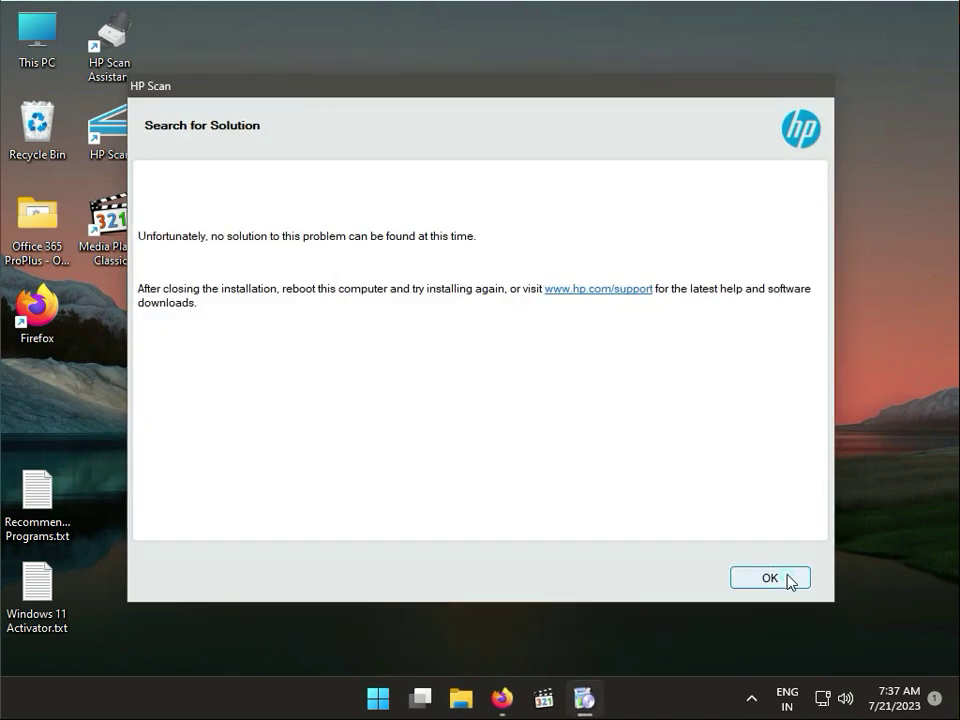
pyautogui.click(769, 578)
# Step: Choose the USB connection, continue the installation without connecting the device now, and finish the setup
pyautogui.click(198, 410)
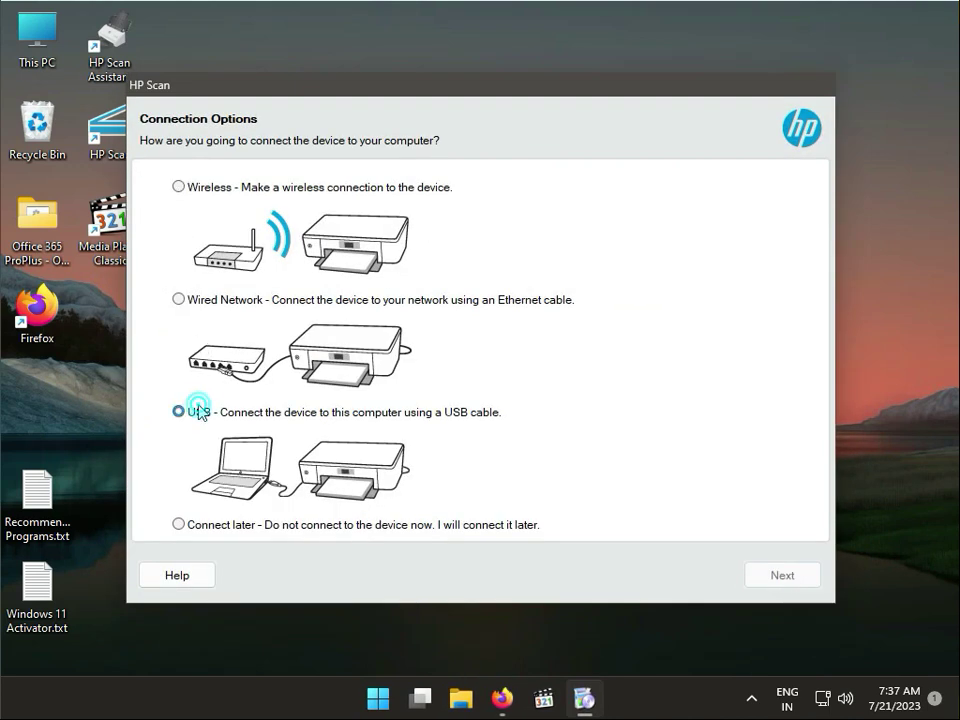
pyautogui.click(793, 575)
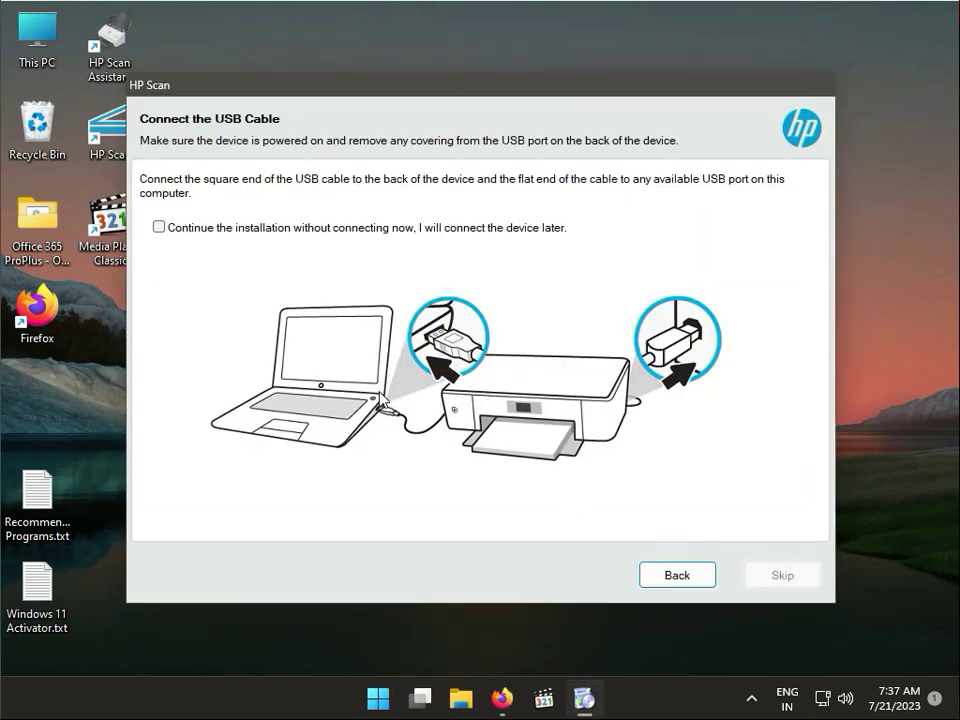
pyautogui.click(170, 228)
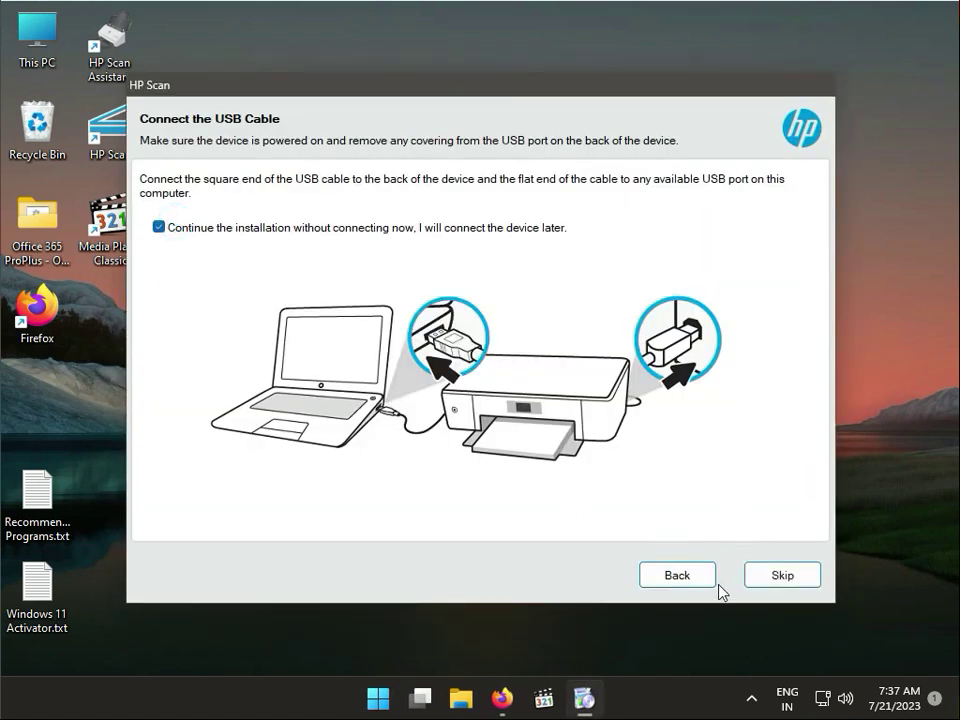
pyautogui.click(781, 580)
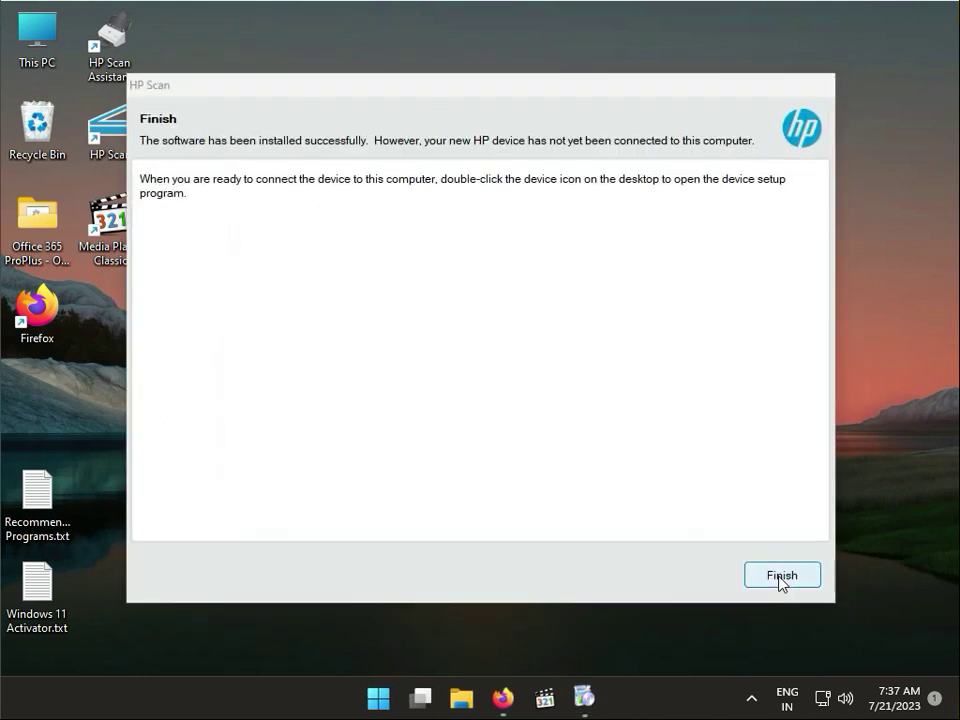
pyautogui.click(780, 578)
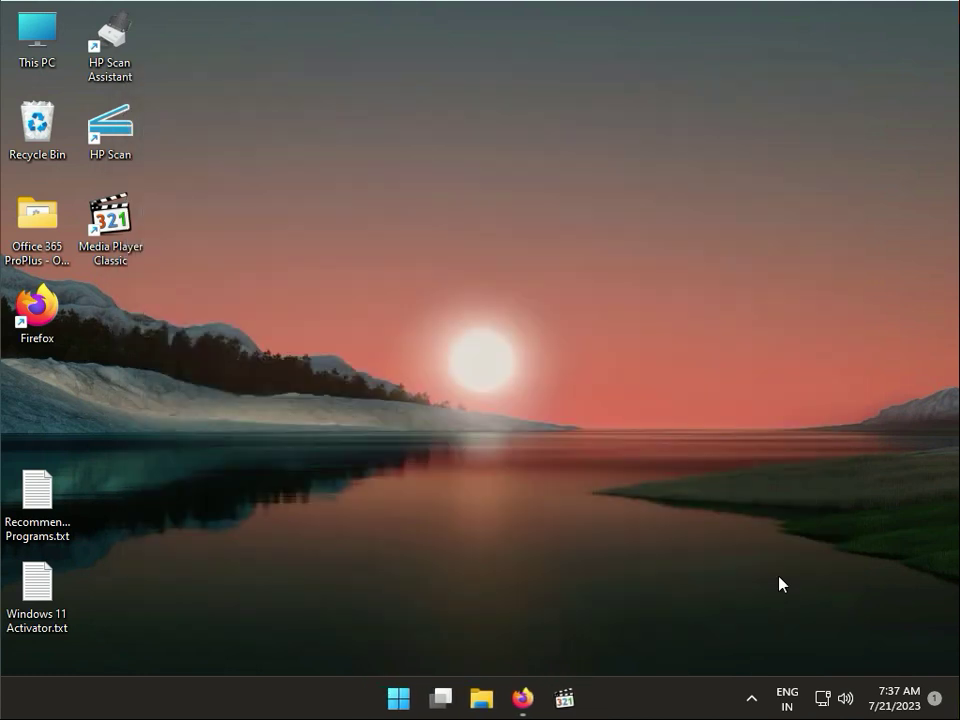